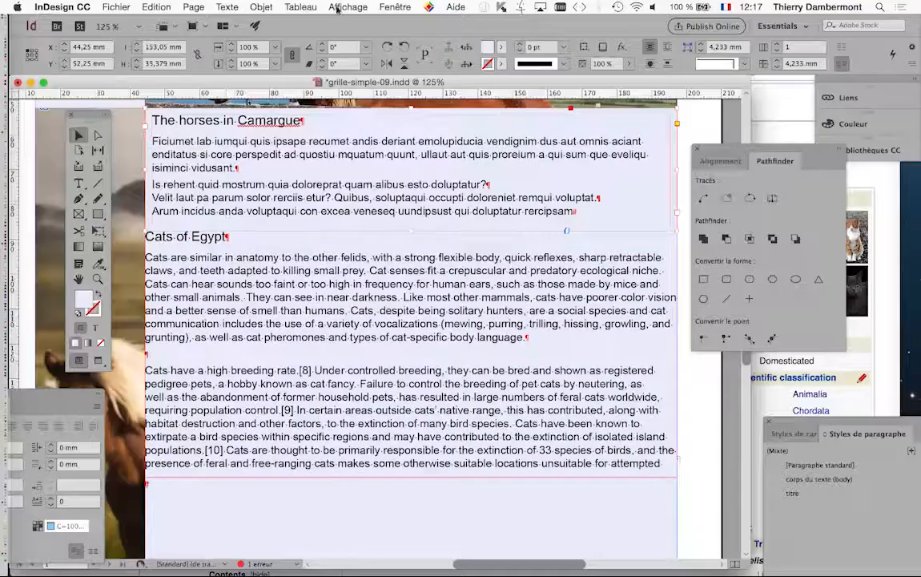
Step: Open the Object Styles panel and move it beside the document
left_click(395, 7)
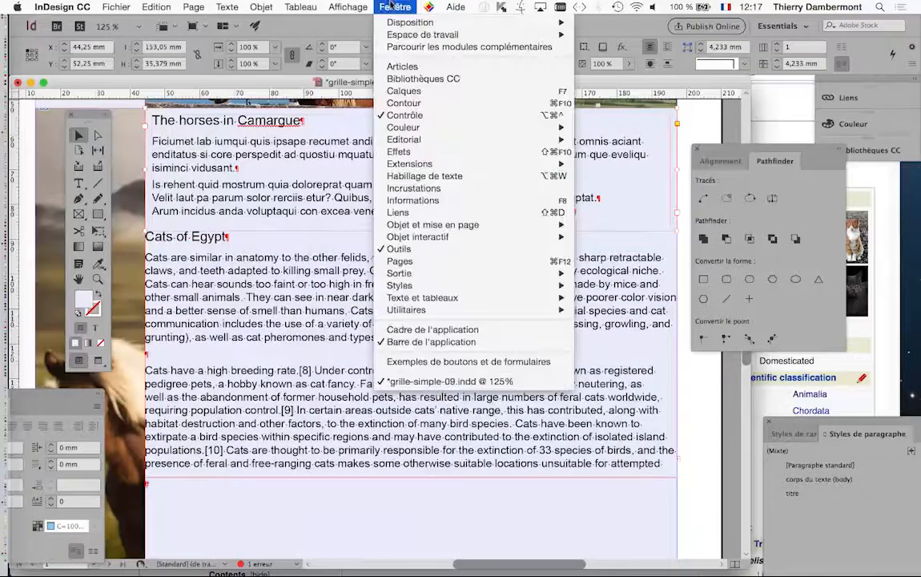
mouse_move(431, 289)
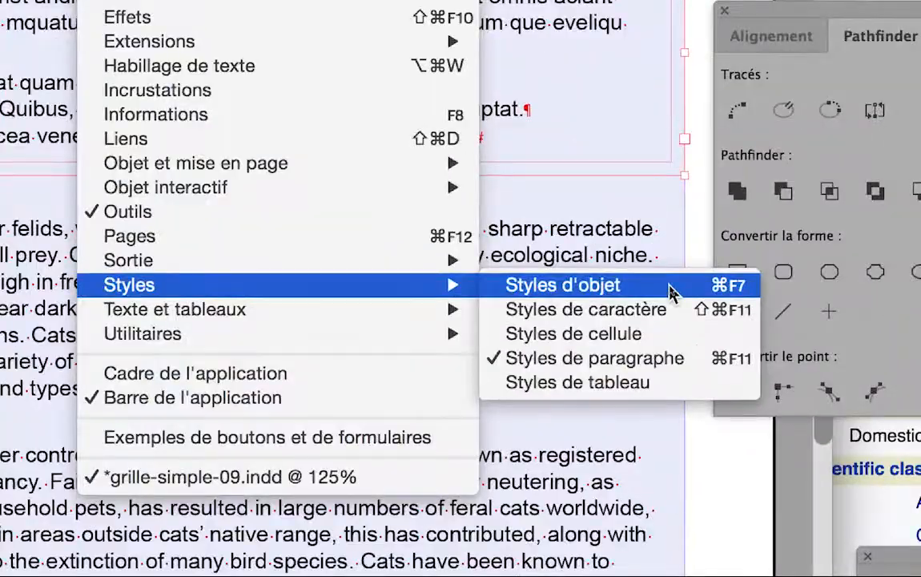
left_click(671, 289)
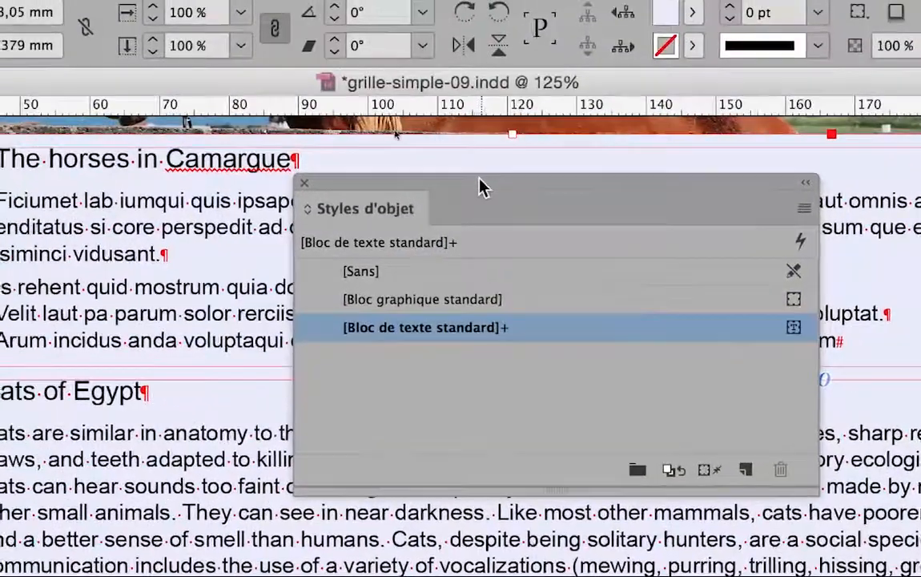
left_click_drag(314, 72, 685, 105)
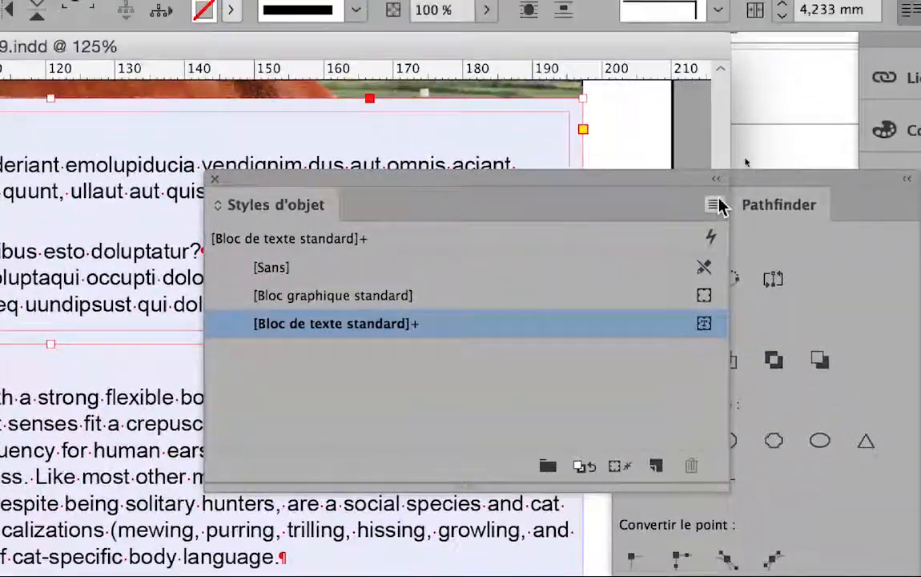
Step: Create a new object style named "bloc texte" based on the standard text frame
left_click(716, 203)
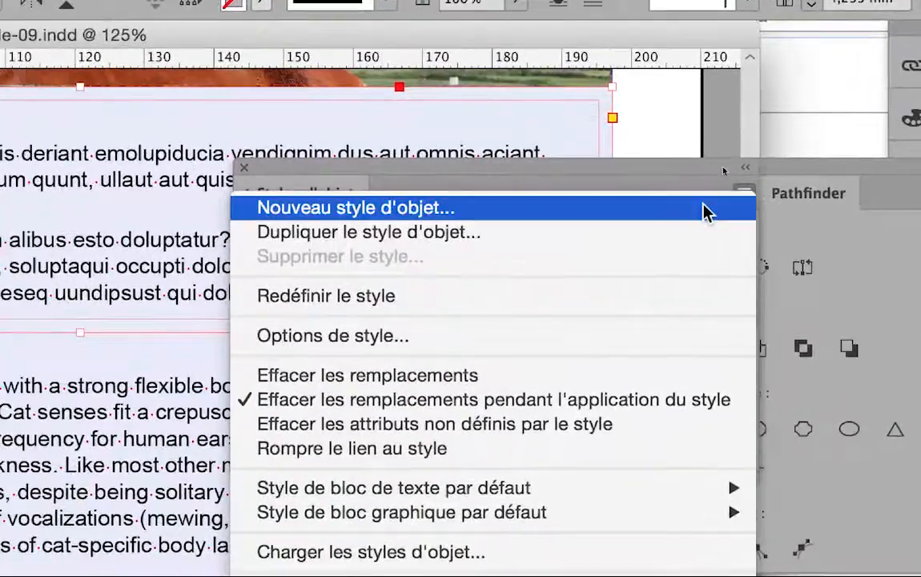
left_click(668, 220)
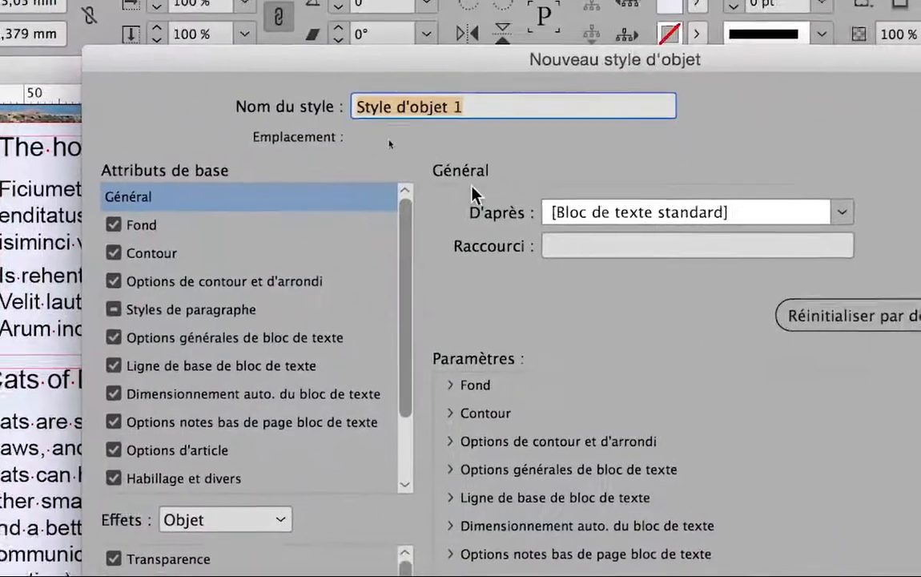
type("bloc texte")
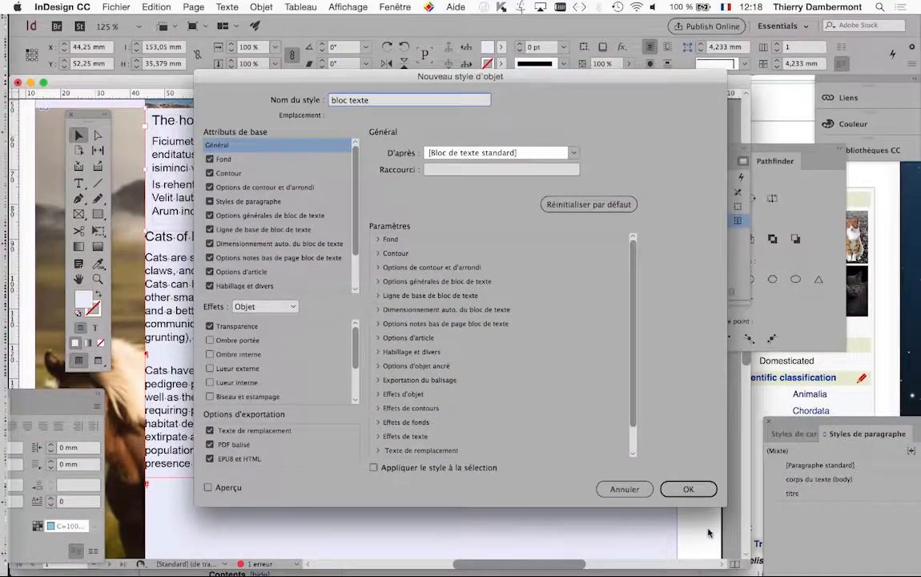
left_click(688, 488)
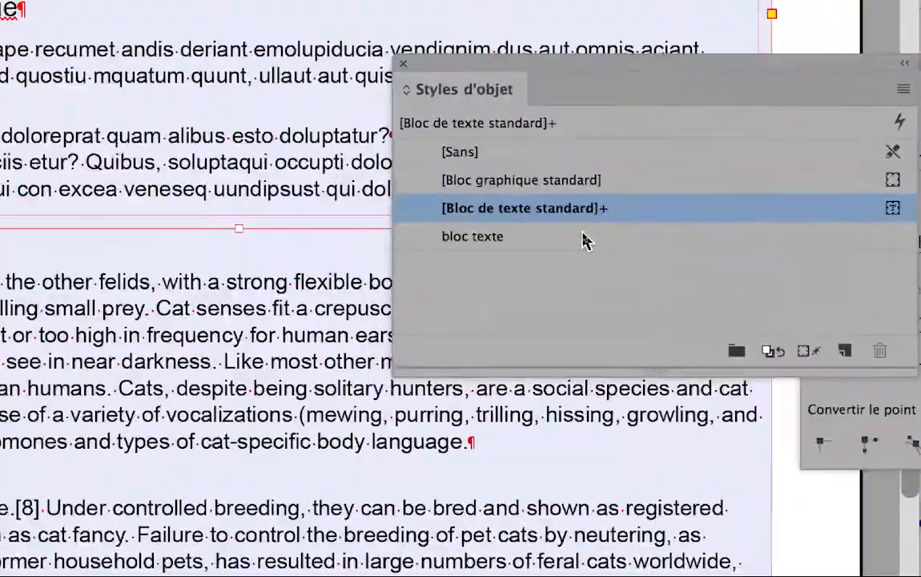
Step: Apply the "bloc texte" object style to the horses text frame and the Cats of Egypt text frame
left_click(583, 240)
left_click(584, 240, "alt")
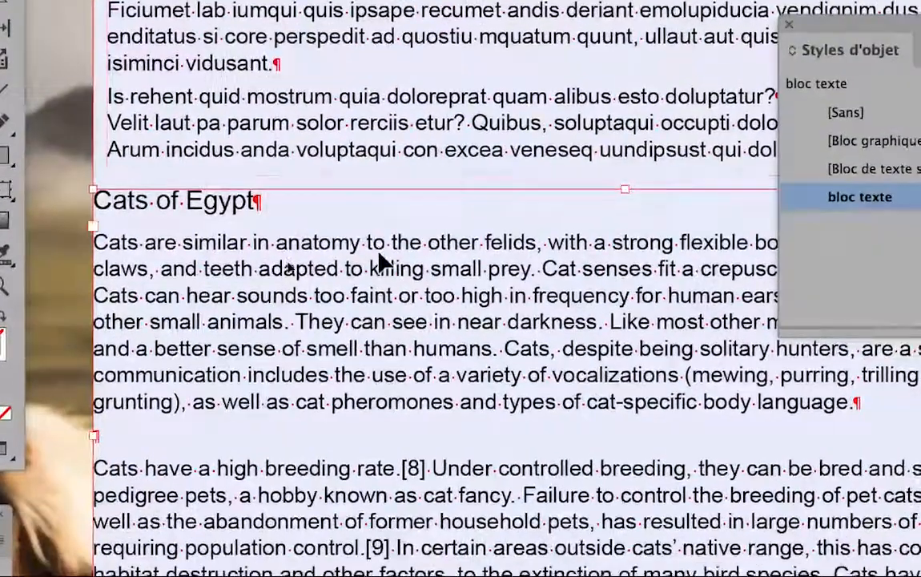
left_click(455, 459)
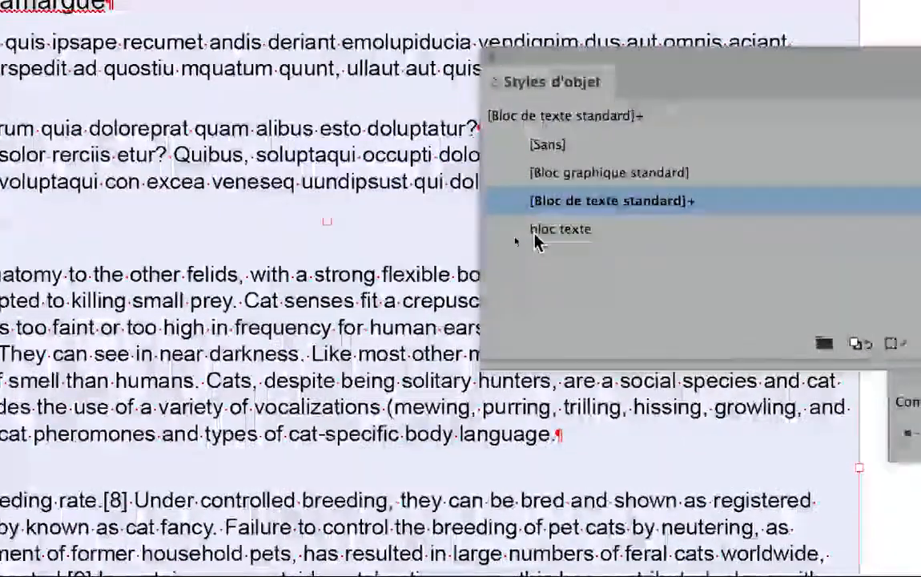
left_click(833, 206)
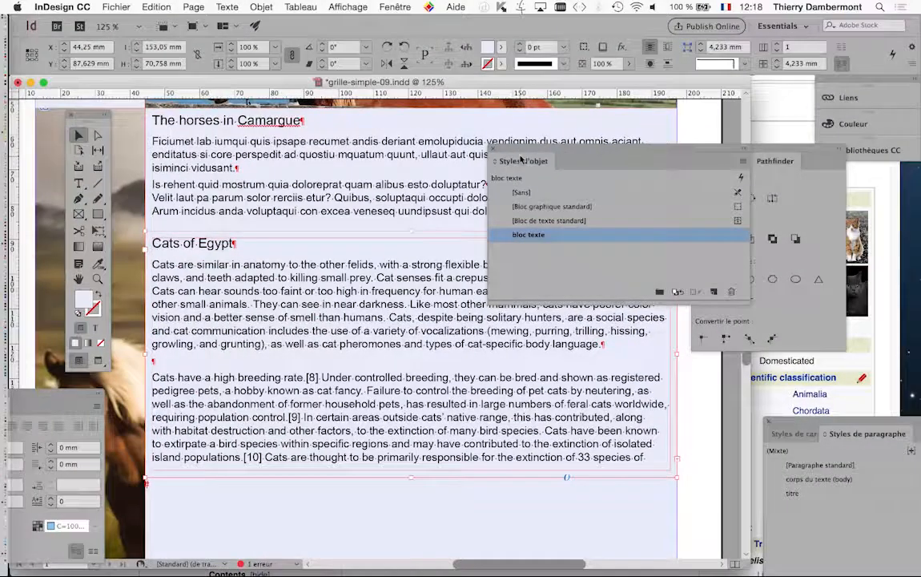
left_click_drag(585, 63, 614, 63)
left_click_drag(545, 153, 471, 153)
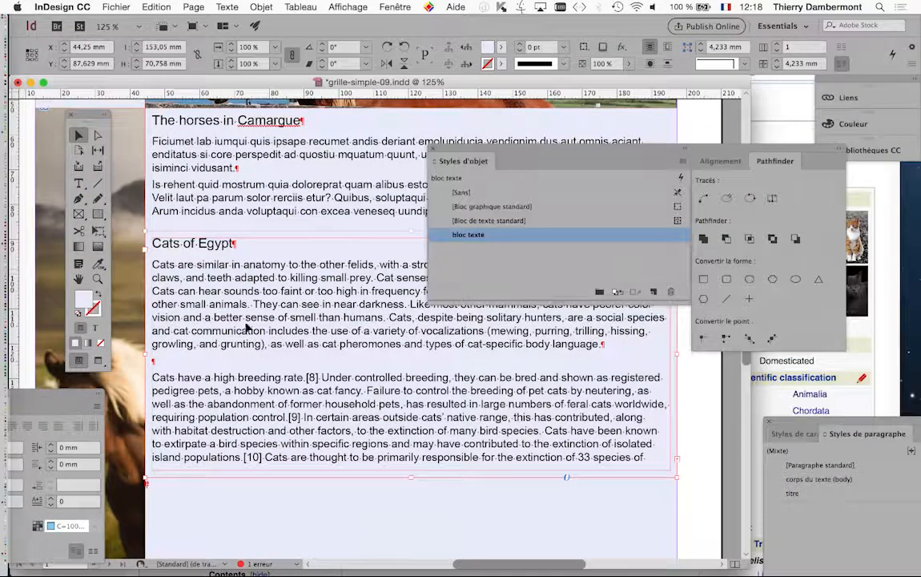
left_click(433, 151)
left_click_drag(798, 425, 737, 175)
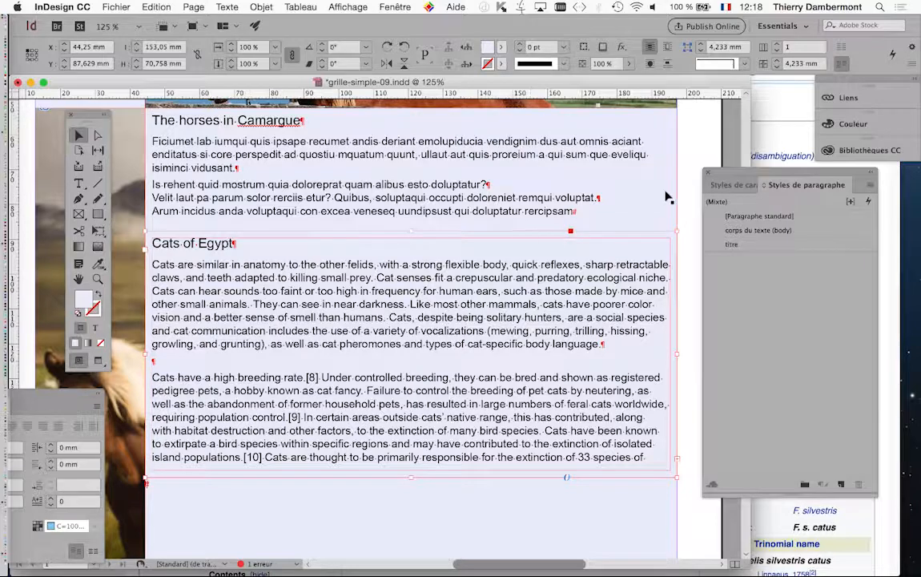
left_click_drag(720, 172, 709, 161)
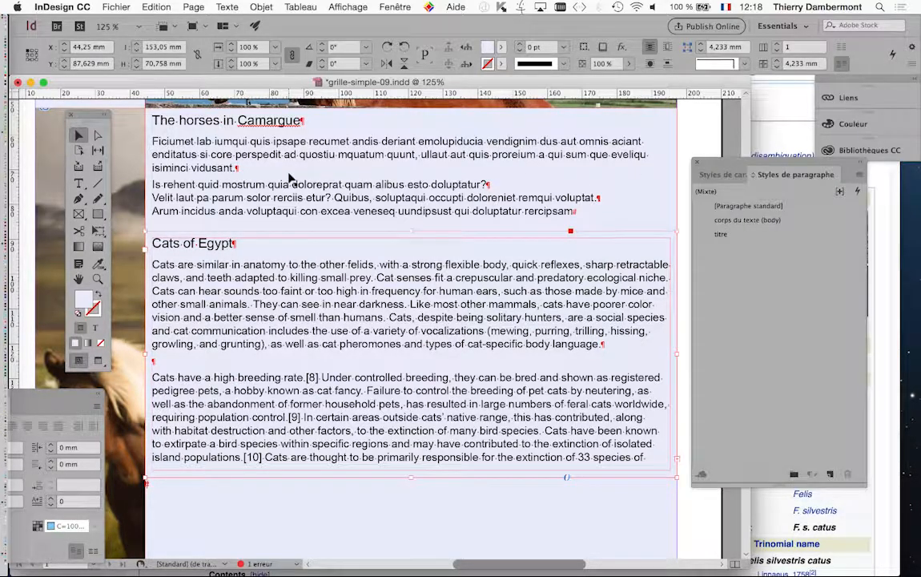
Step: Open the Paragraph and Character panels and place them over the document
left_click_drag(57, 393, 554, 149)
left_click(232, 7)
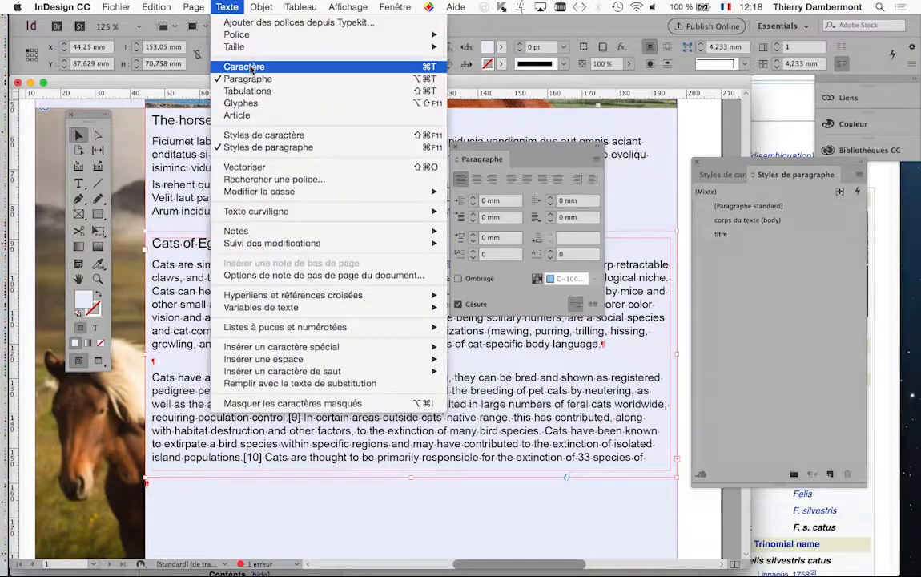
left_click(242, 65)
left_click_drag(536, 282, 349, 152)
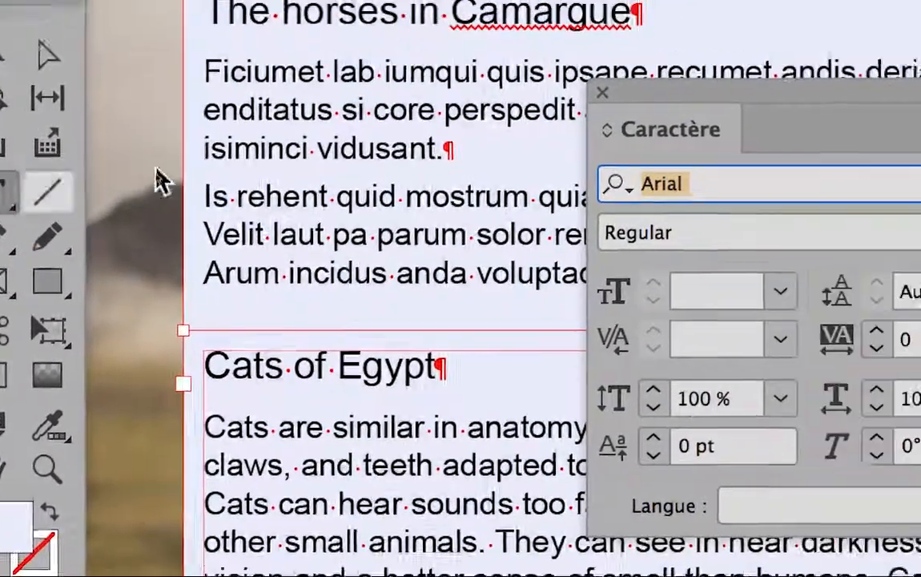
Step: Select the last two paragraphs of the horses frame and apply the "corps du texte (body)" paragraph style
left_click(139, 197)
type(".")
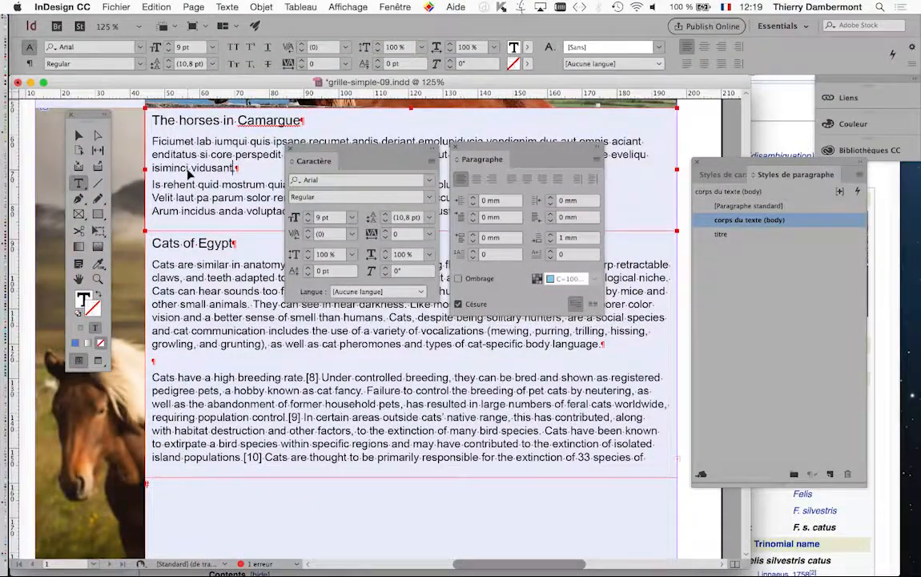
key("shift+super+End")
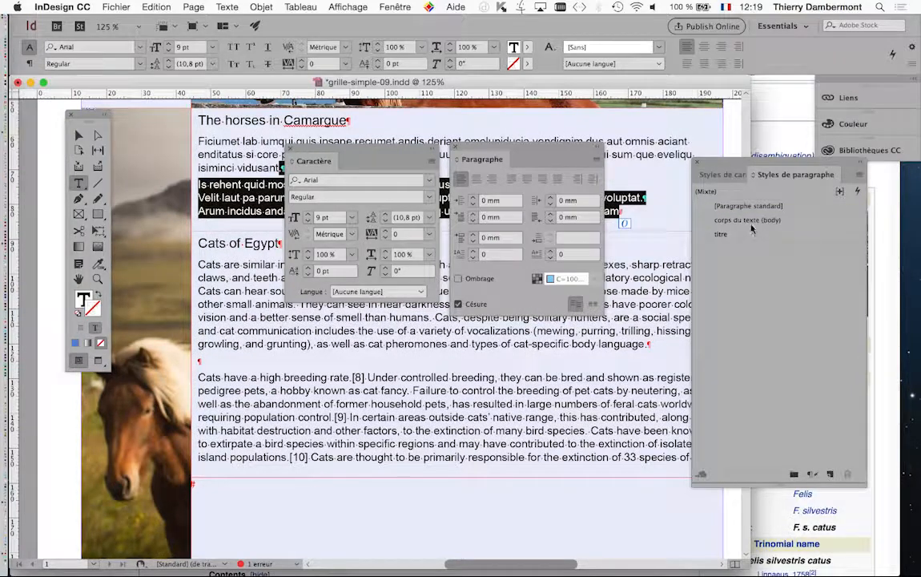
left_click(750, 221)
left_click(247, 200)
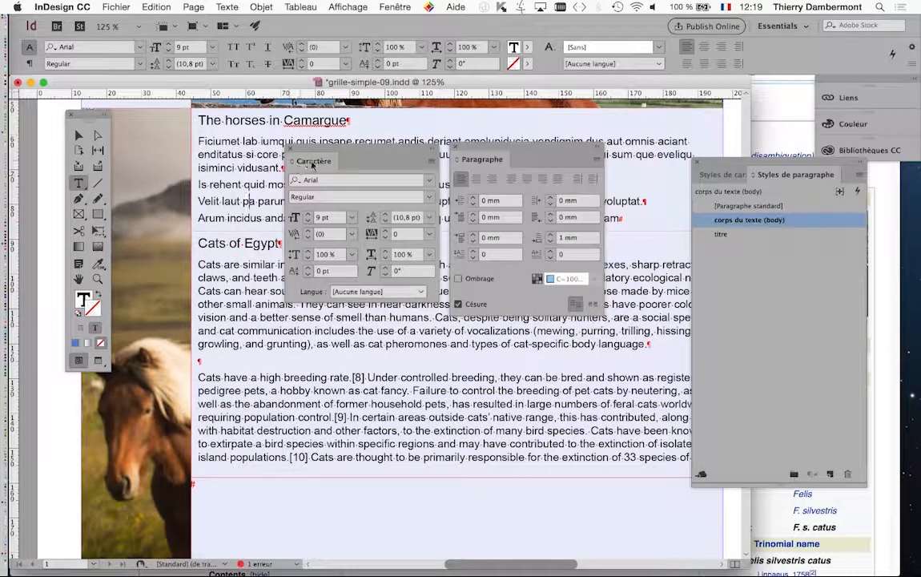
Step: Select the horses frame's body text to compare spacing, then close the Character and Paragraph panels
left_click_drag(232, 170, 621, 218)
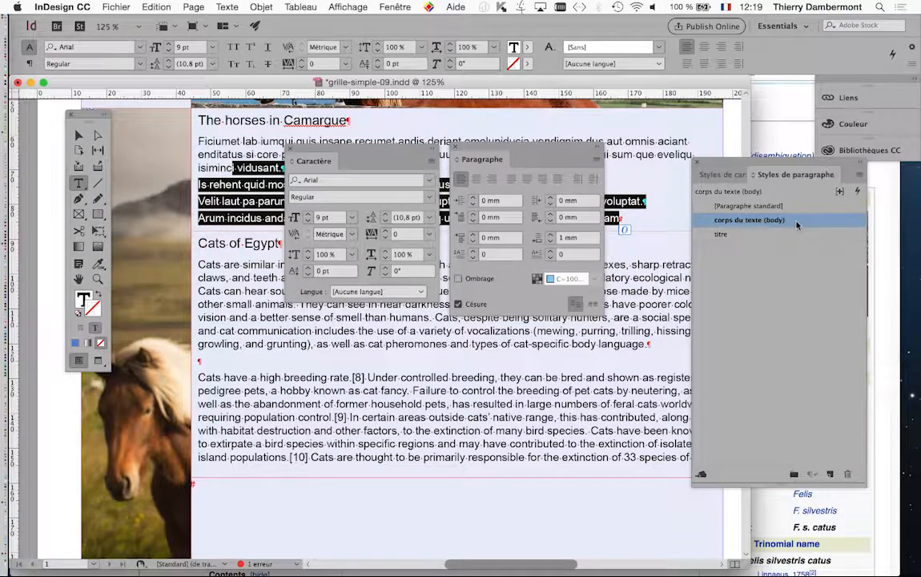
left_click(215, 207)
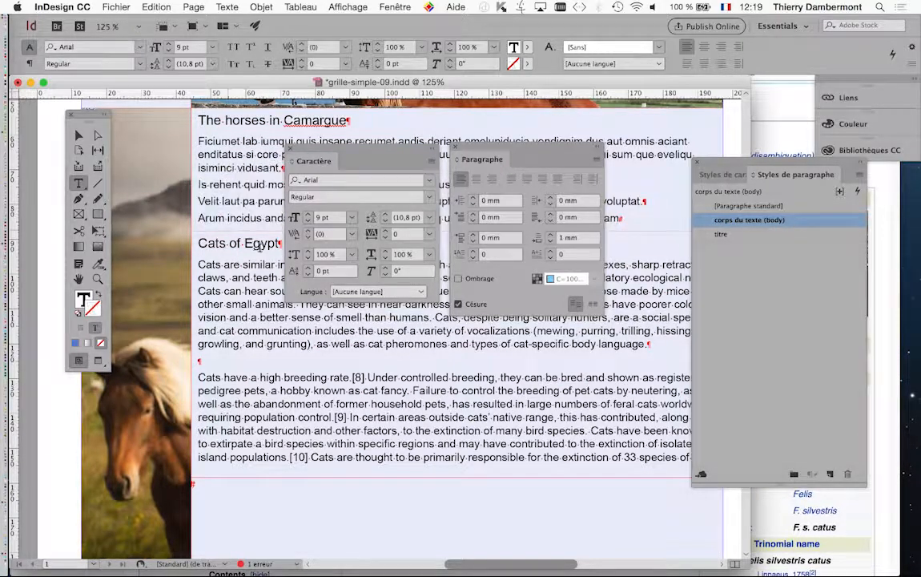
left_click(292, 152)
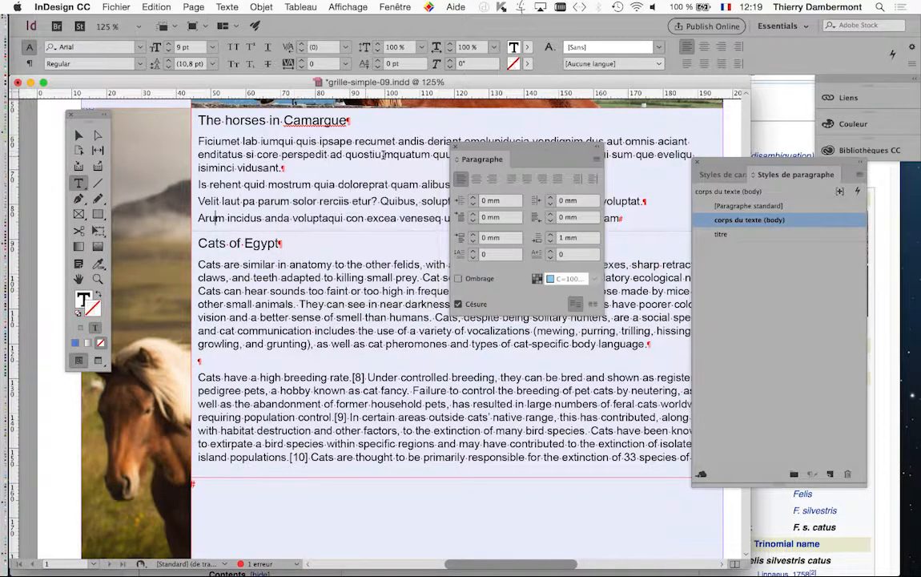
left_click(457, 150)
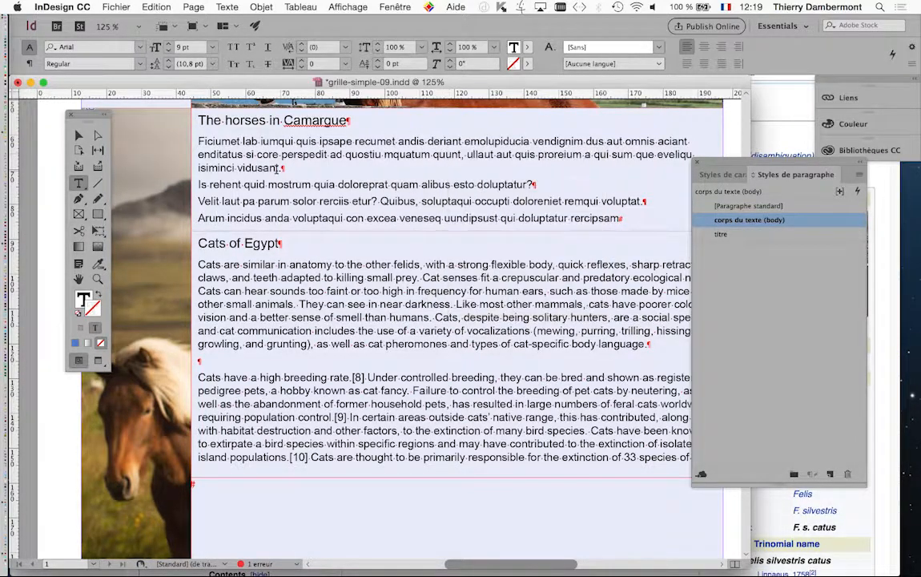
Step: Select the horses frame's body paragraphs and return to the Selection tool
left_click_drag(277, 169, 315, 220)
left_click(308, 227)
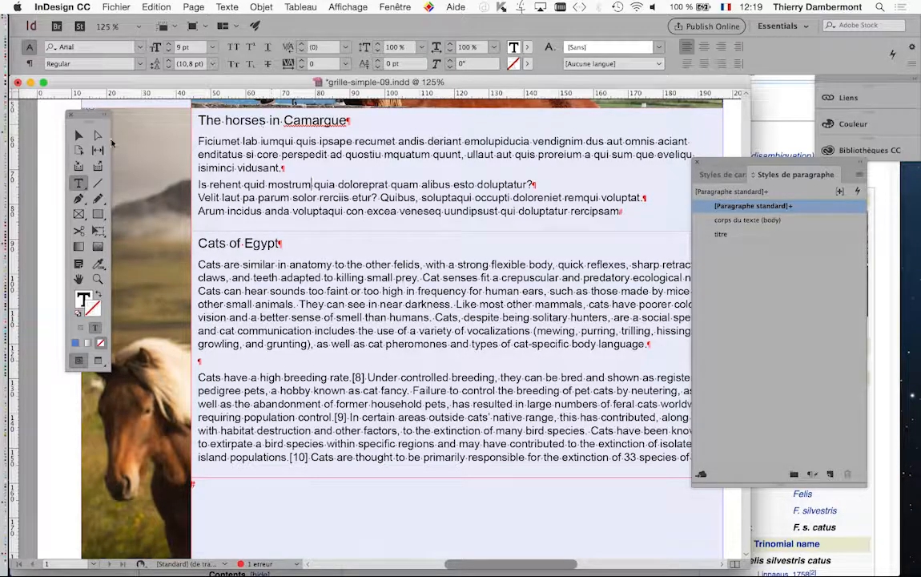
left_click(79, 136)
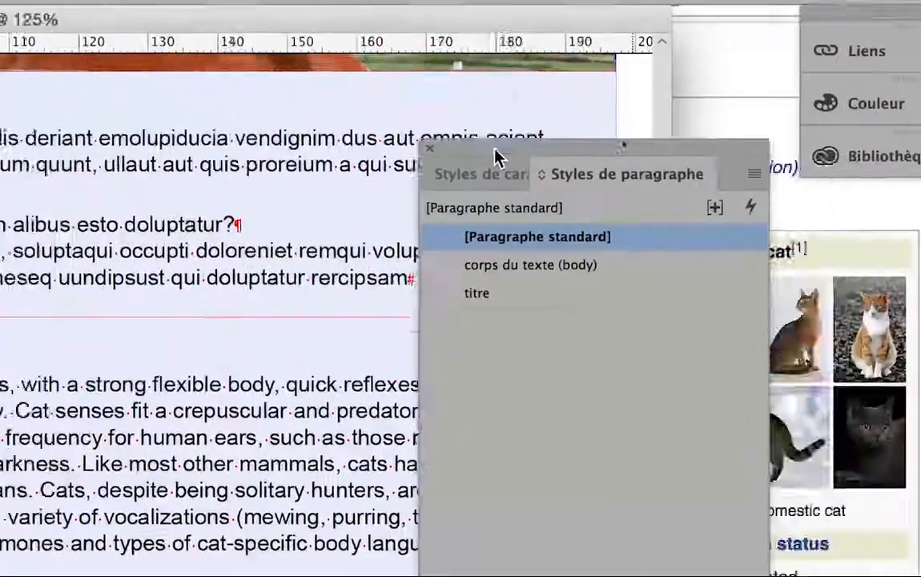
Step: Open the "titre" paragraph style options, set its font family to Apple Chancery and turn on preview
left_click(526, 294)
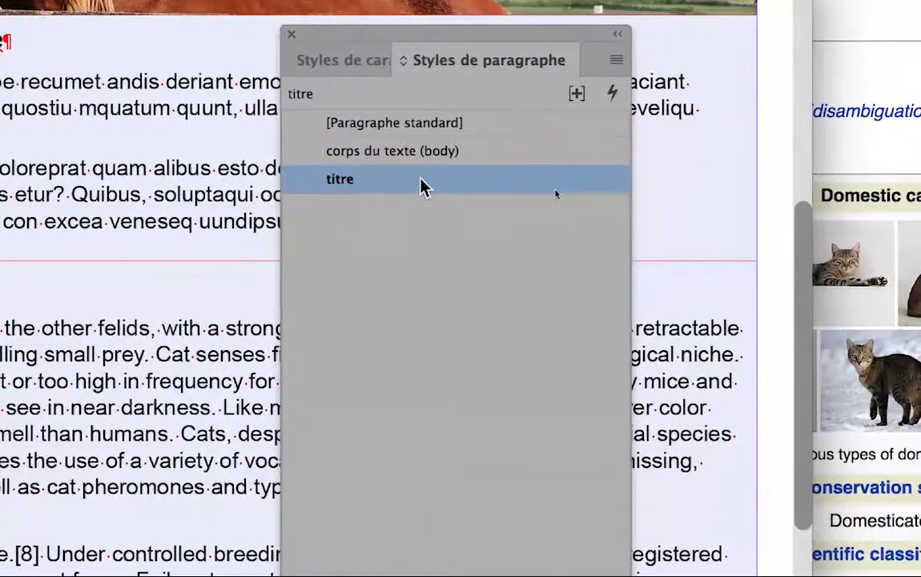
double_click(423, 187)
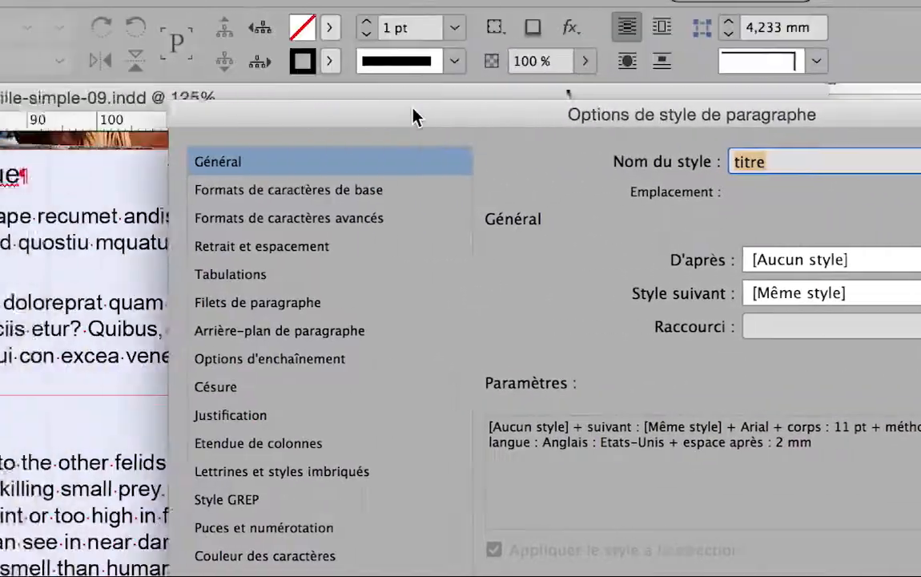
left_click(274, 190)
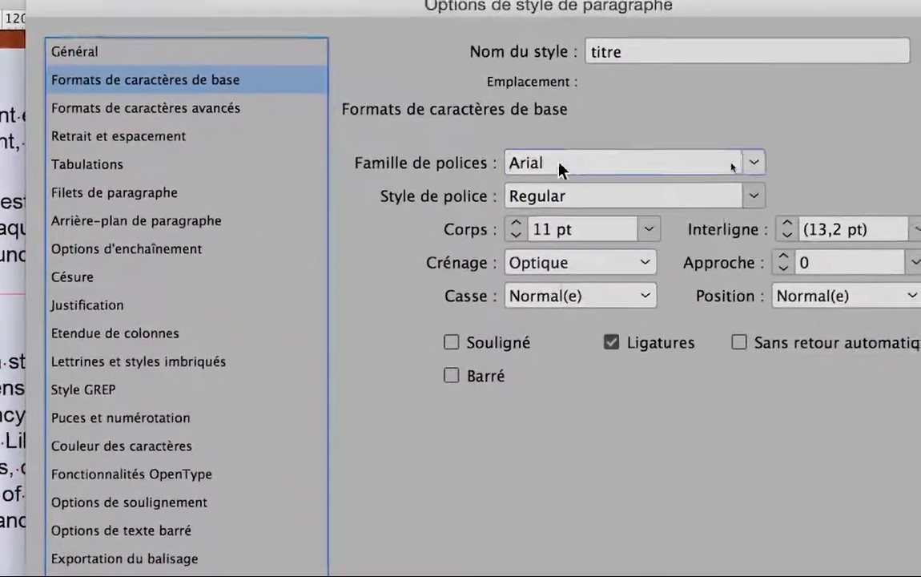
left_click(565, 165)
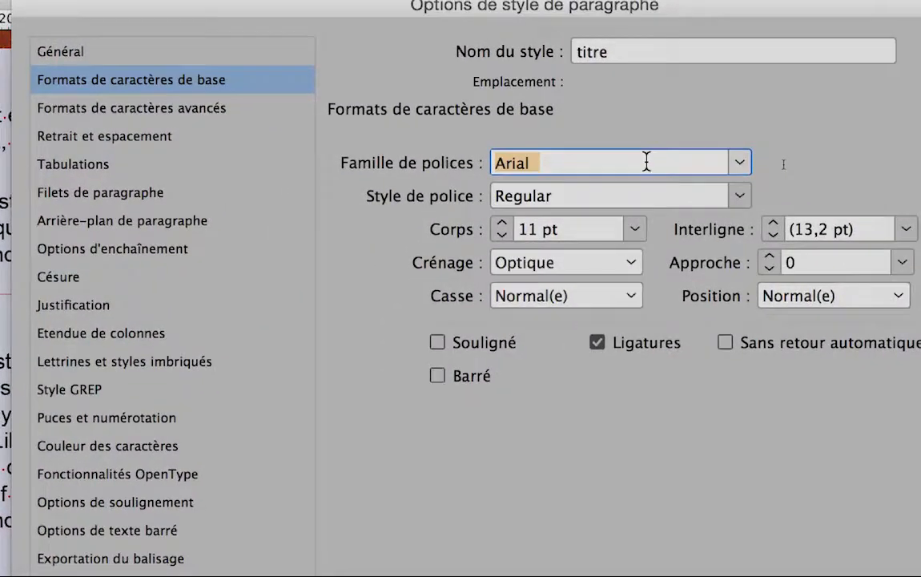
left_click(740, 160)
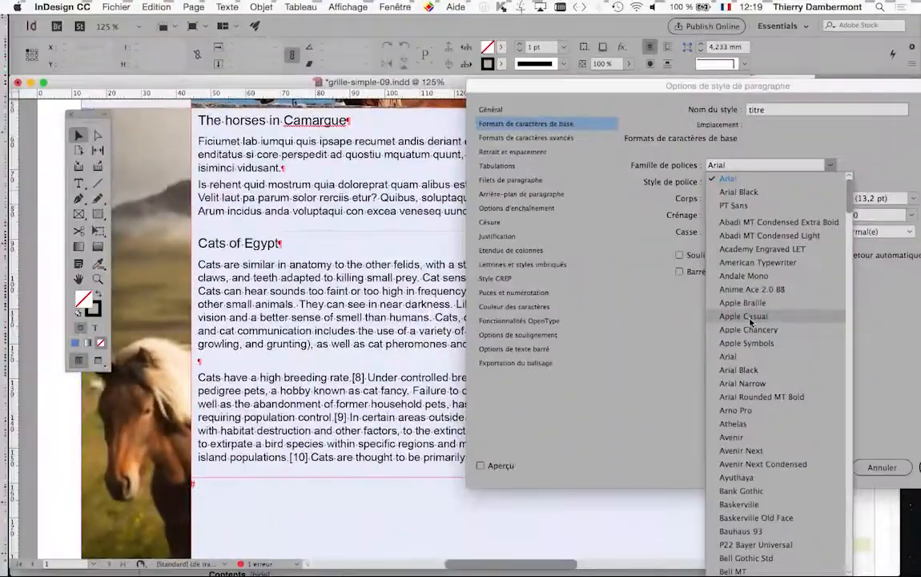
left_click(750, 330)
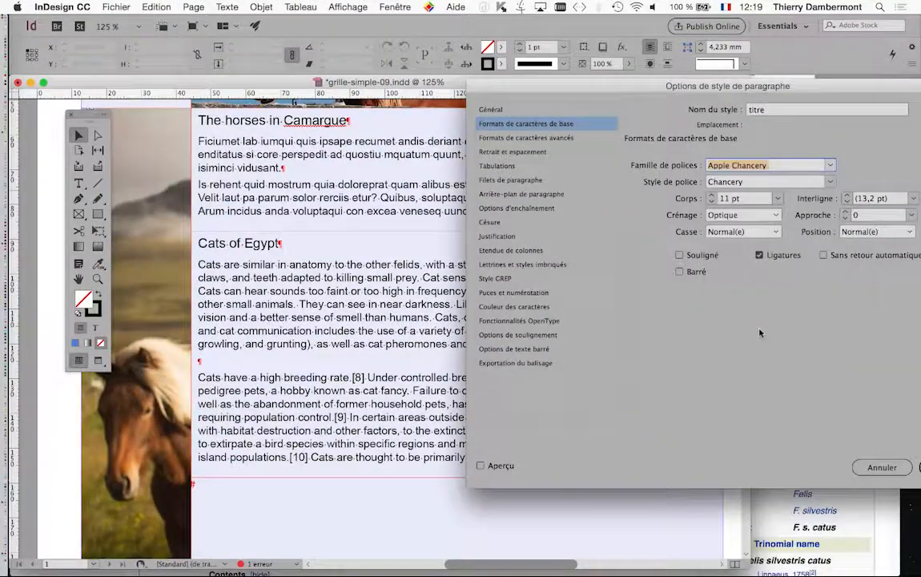
left_click(501, 466)
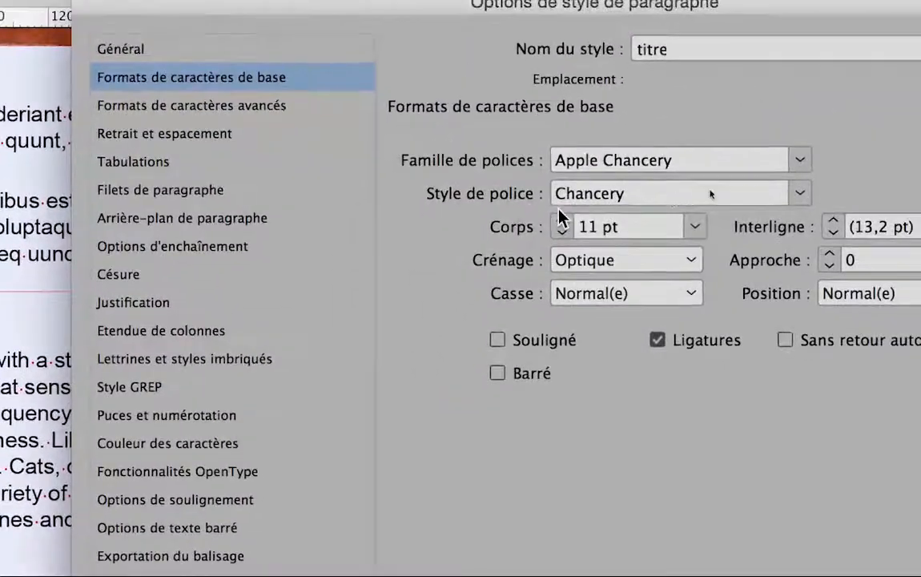
Step: Increase the "titre" style's font size to 16 pt and confirm the style options
left_click(561, 219)
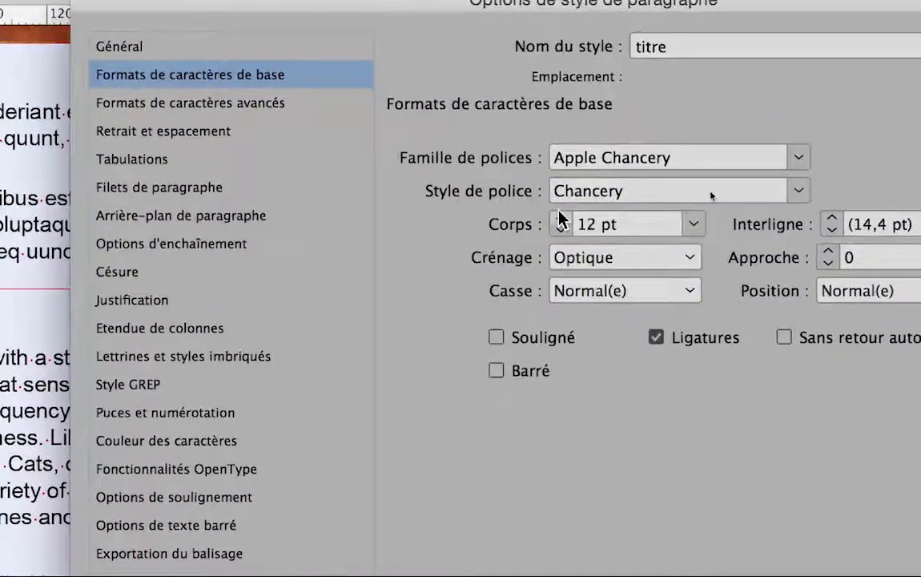
left_click(561, 218)
left_click(561, 218)
left_click(560, 219)
left_click(561, 219)
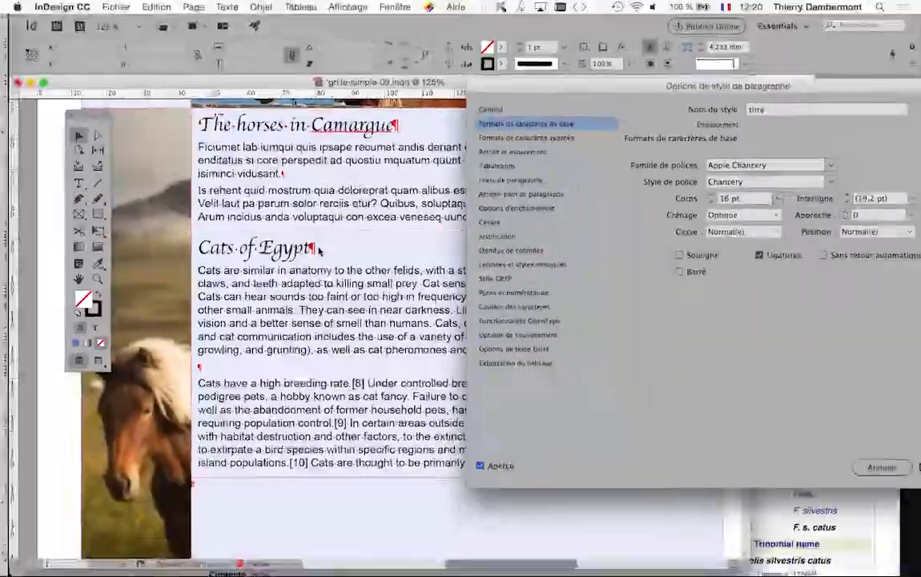
left_click_drag(626, 97, 582, 105)
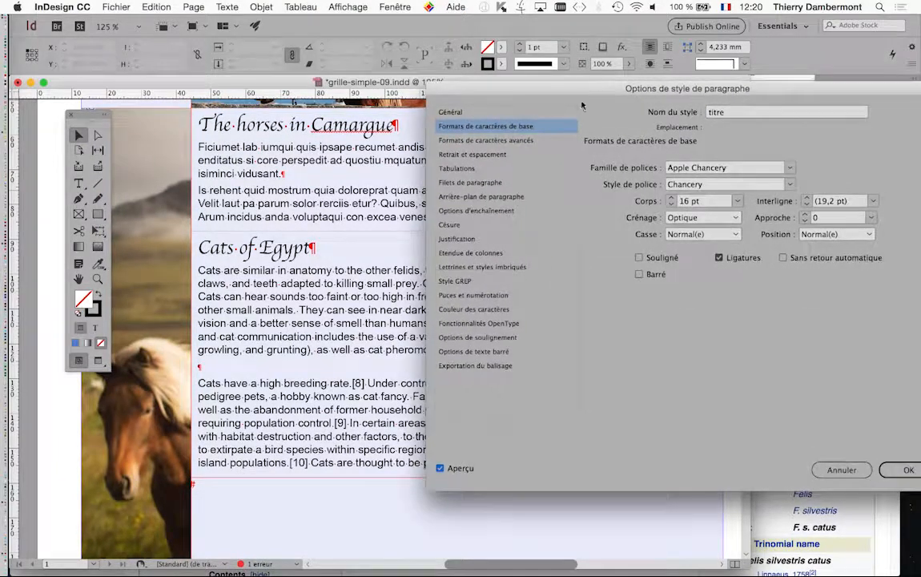
left_click(907, 470)
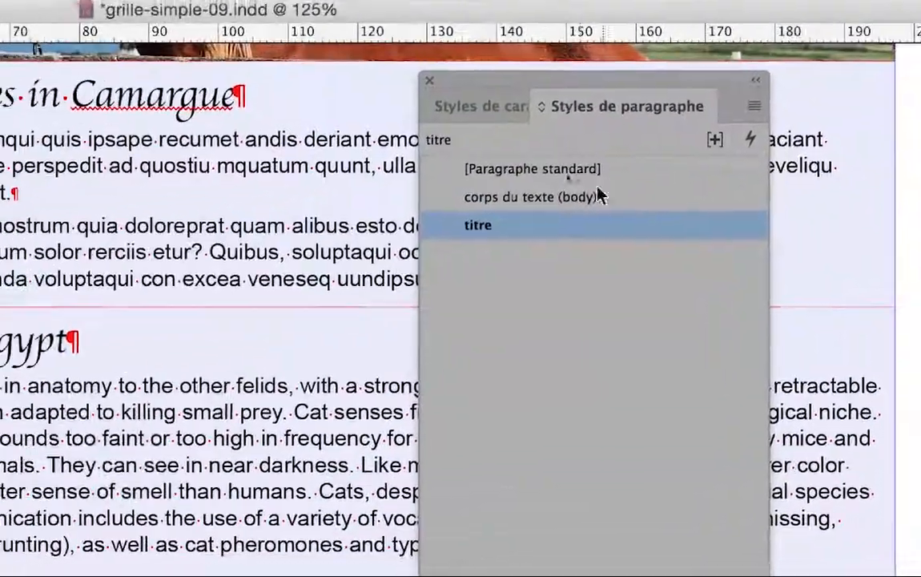
Step: Open the "corps du texte (body)" paragraph style options and set its font to Garamond Premier Pro at 11 pt
double_click(430, 245)
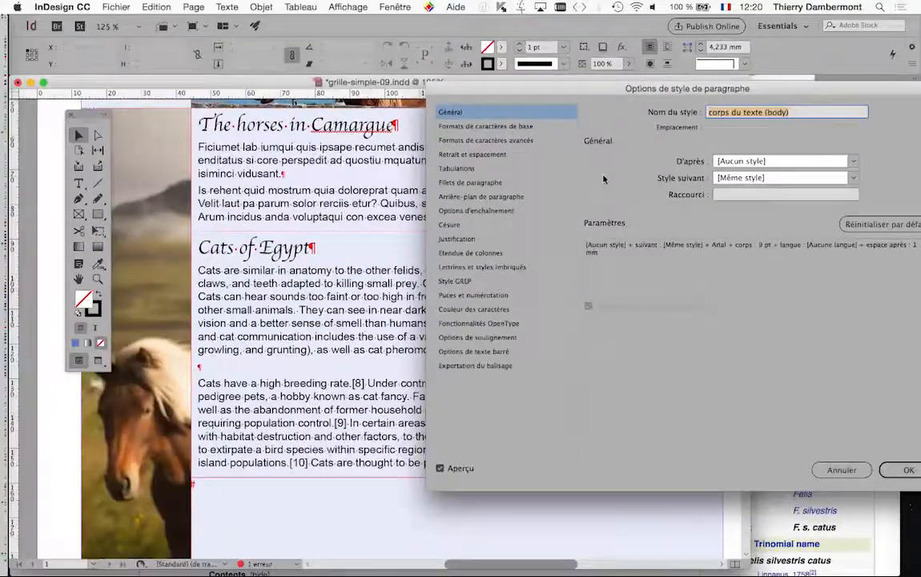
left_click(527, 127)
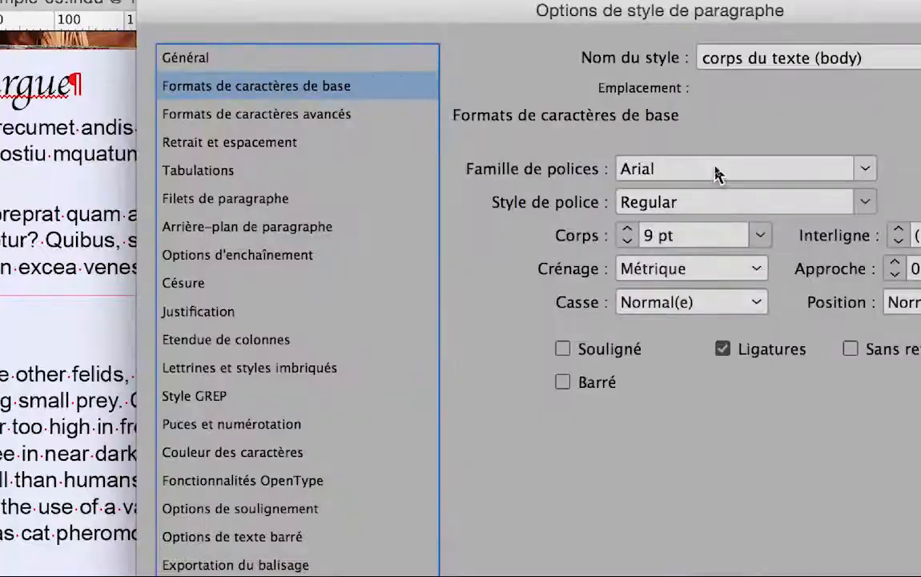
left_click(715, 169)
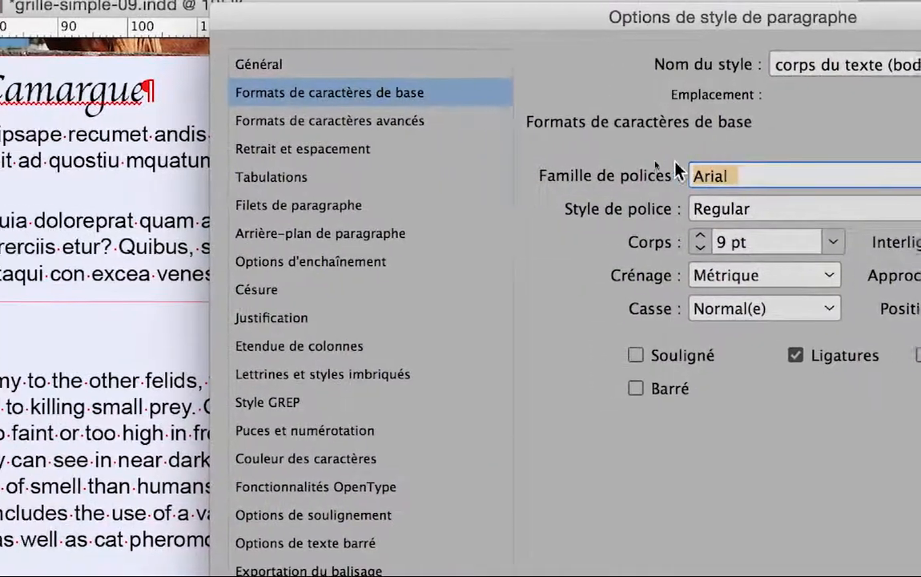
type("Garamond Premier Pro")
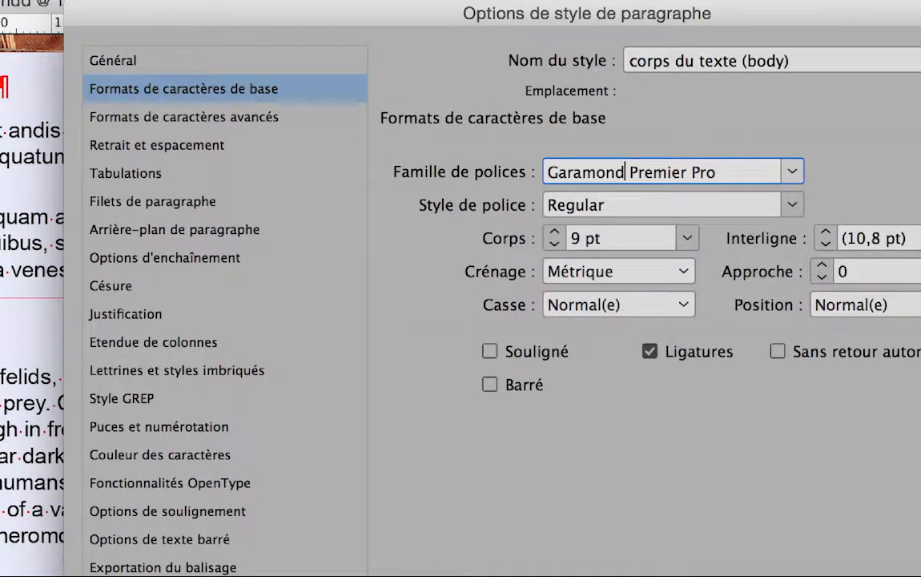
key("Tab")
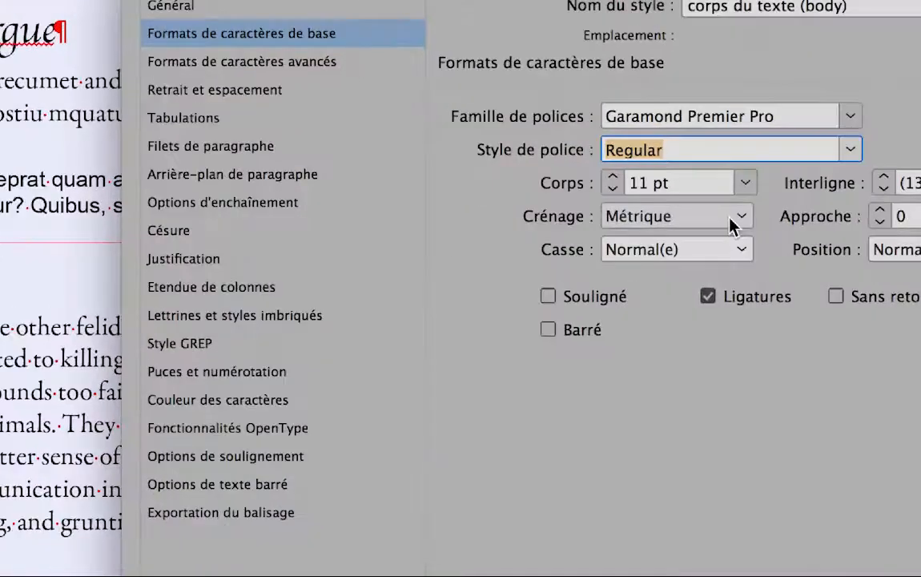
Step: Set the body style's kerning to Optique and confirm the style options
left_click(729, 218)
left_click(721, 228)
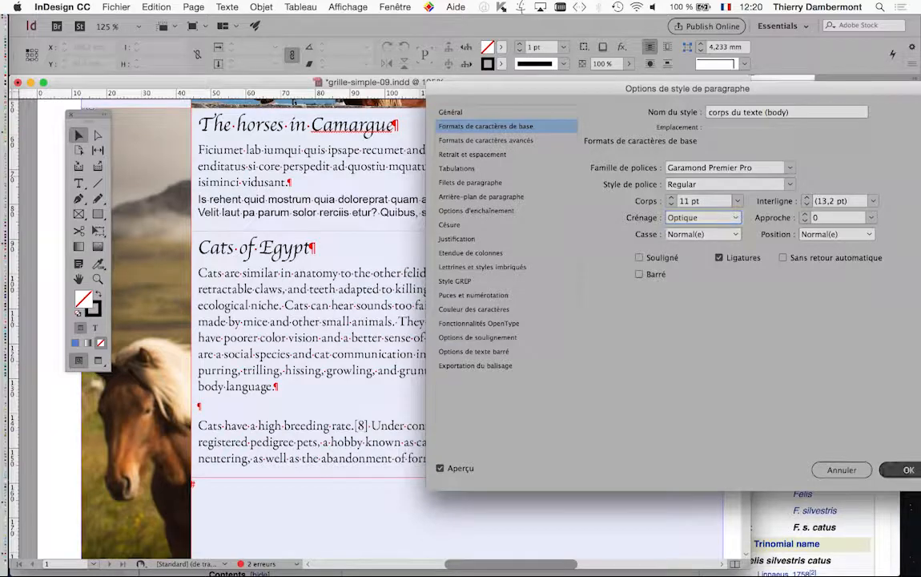
key("Return")
Step: Apply the "corps du texte (body)" style to the horses frame's remaining Arial paragraph
key("t")
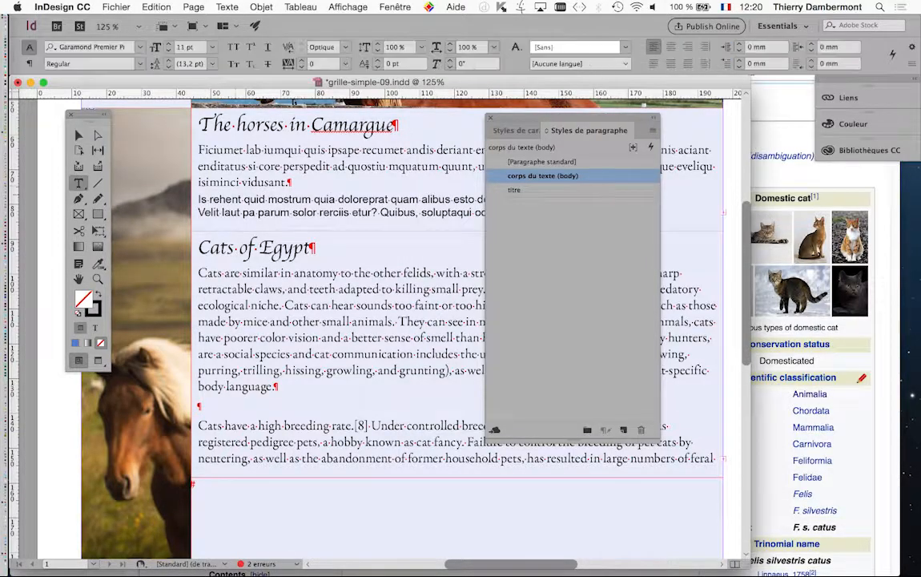
left_click(320, 206)
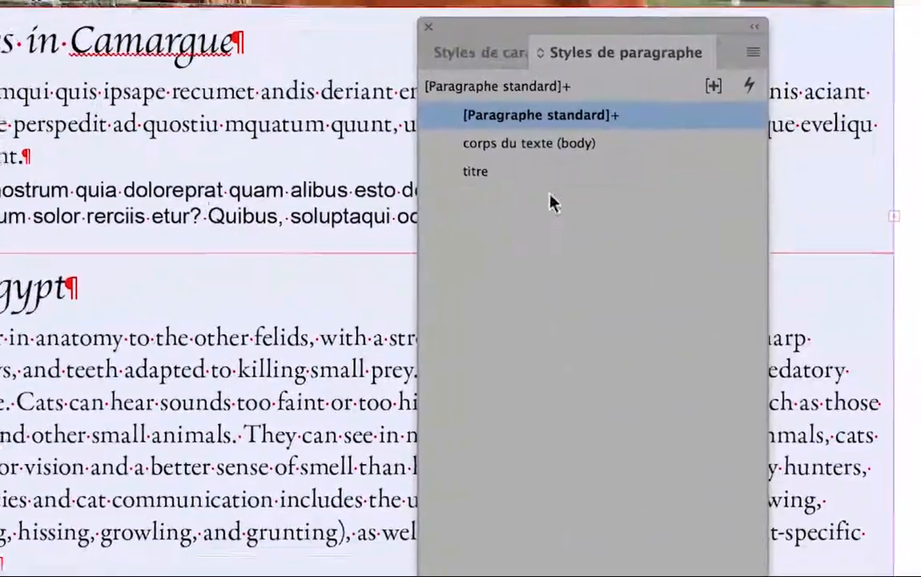
left_click(535, 144)
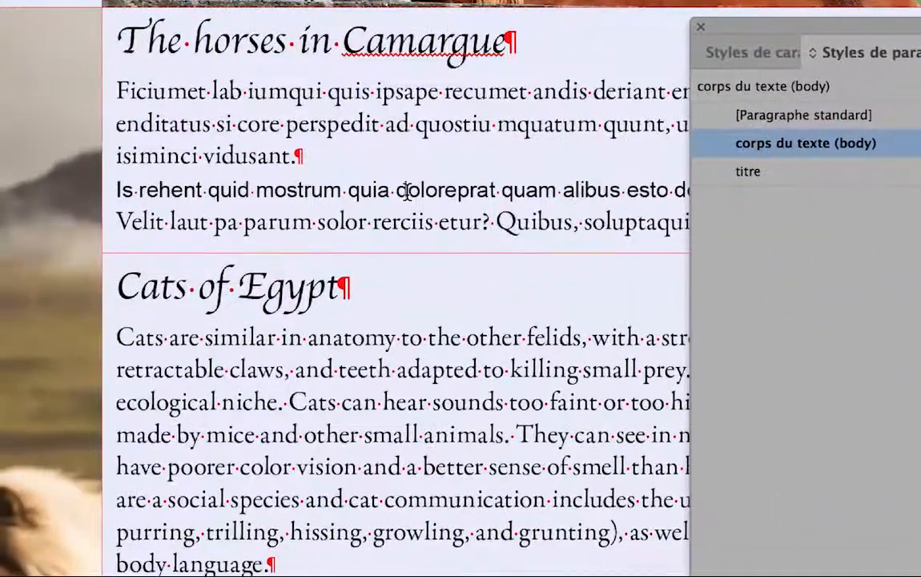
left_click(277, 205)
left_click(675, 159)
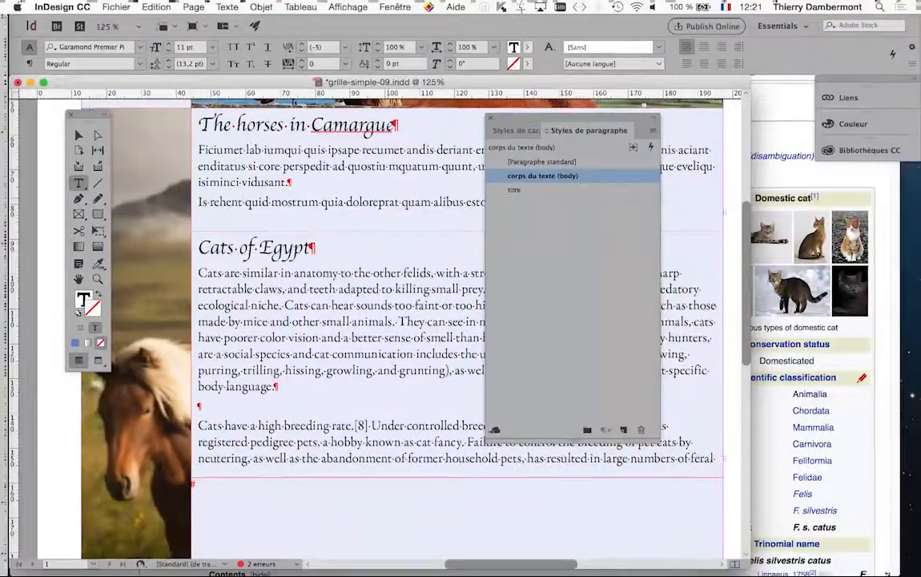
Step: Close the styles panel and view the page at 100 % in preview mode with the Selection tool
left_click(490, 118)
left_click(79, 135)
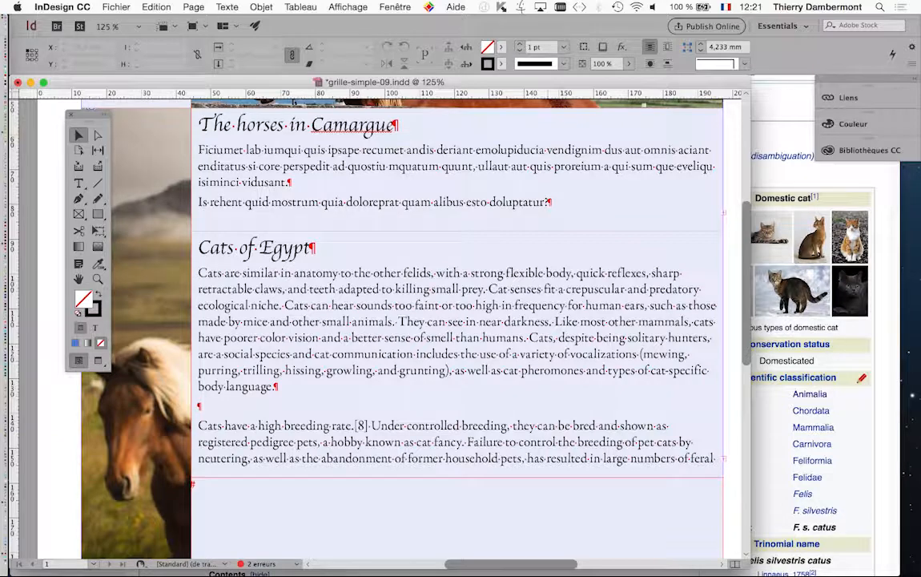
key("super+1")
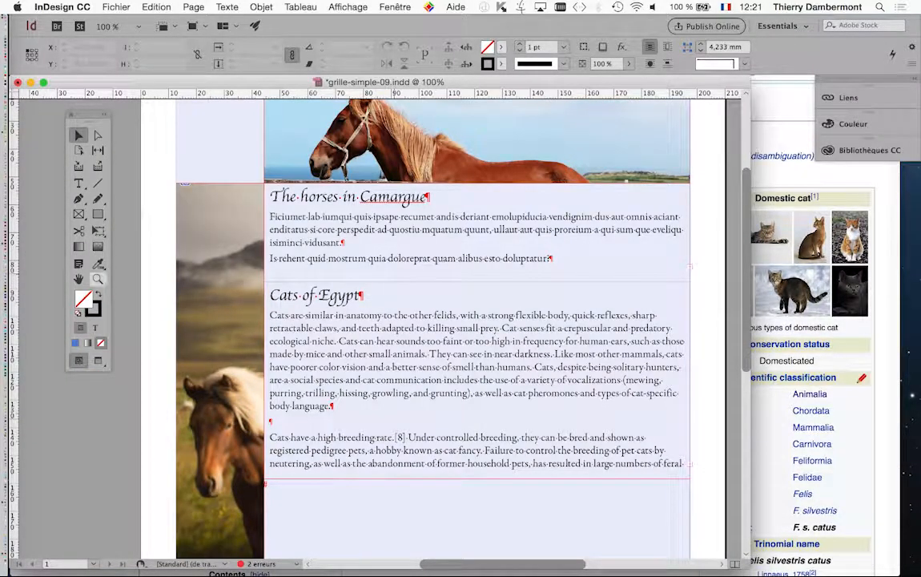
key("w")
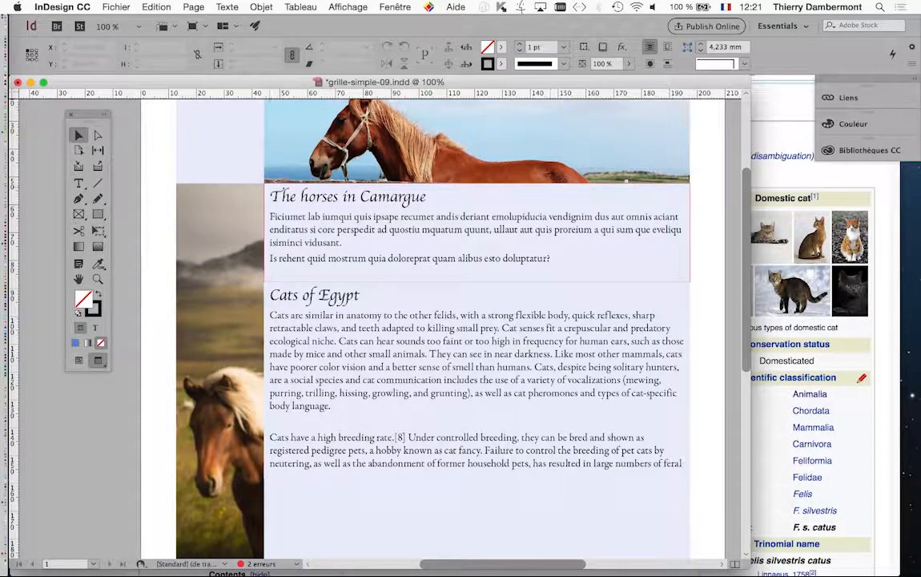
Step: Set the horses text frame's top inset to 5 mm in its text frame options
left_click(477, 232)
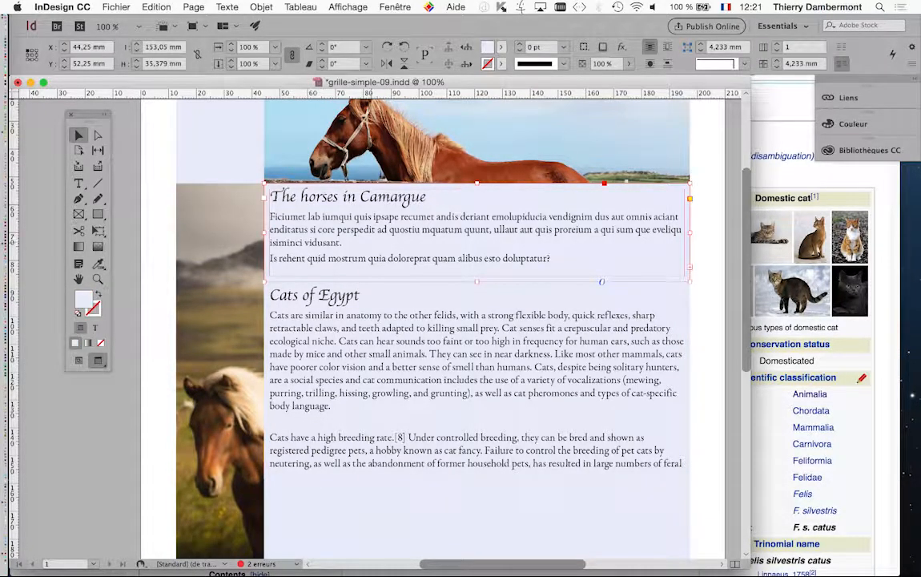
key("super+b")
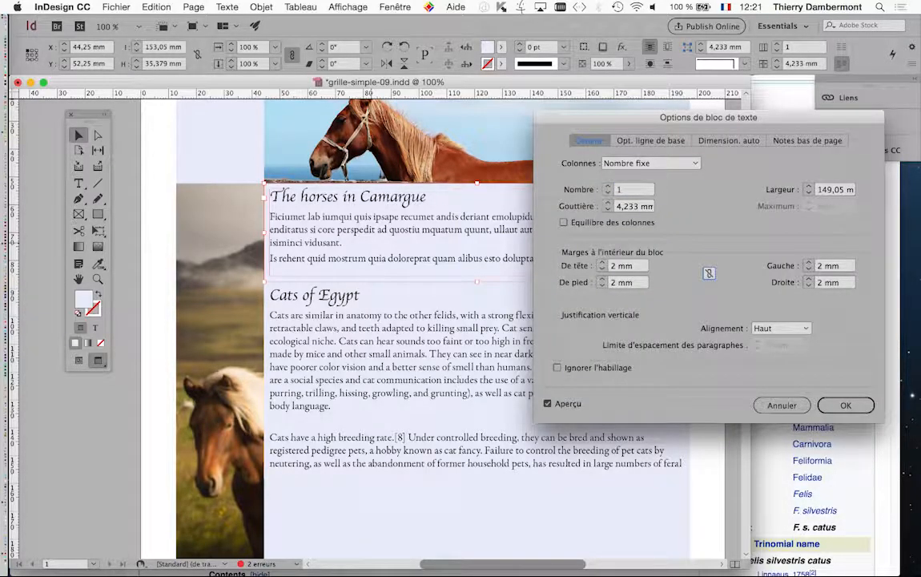
left_click(602, 263)
left_click(603, 262)
left_click(846, 405)
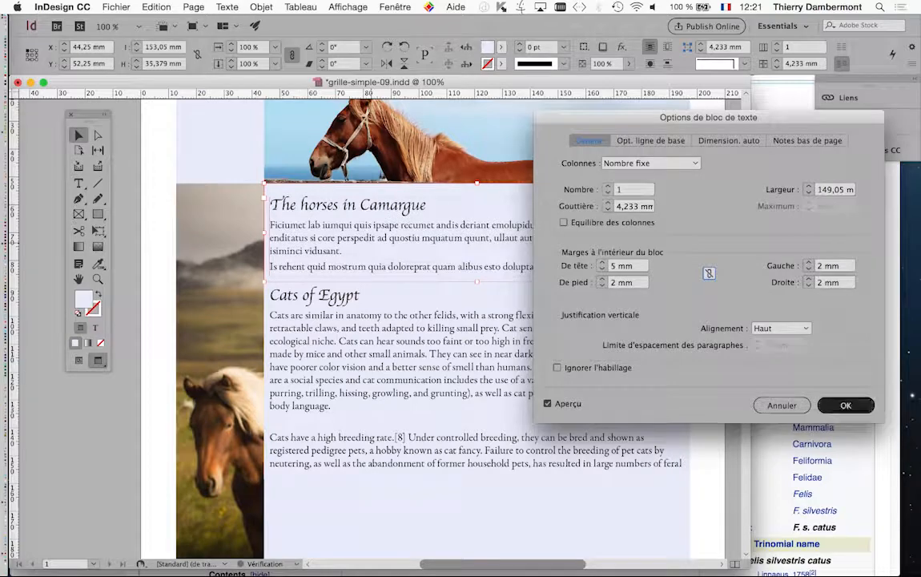
Step: Reselect the horses frame and reopen its text frame options to check the insets
key("super+shift+a")
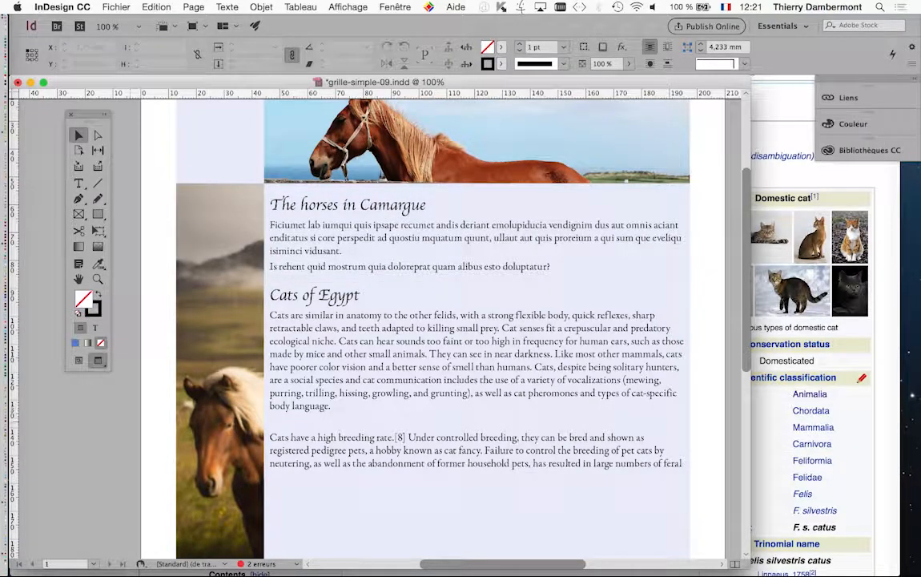
left_click(337, 239)
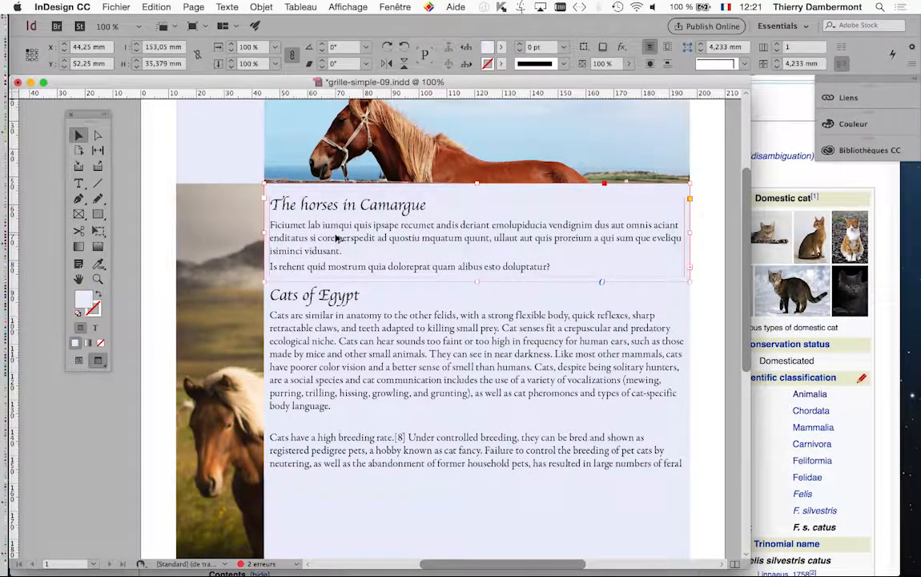
key("super+b")
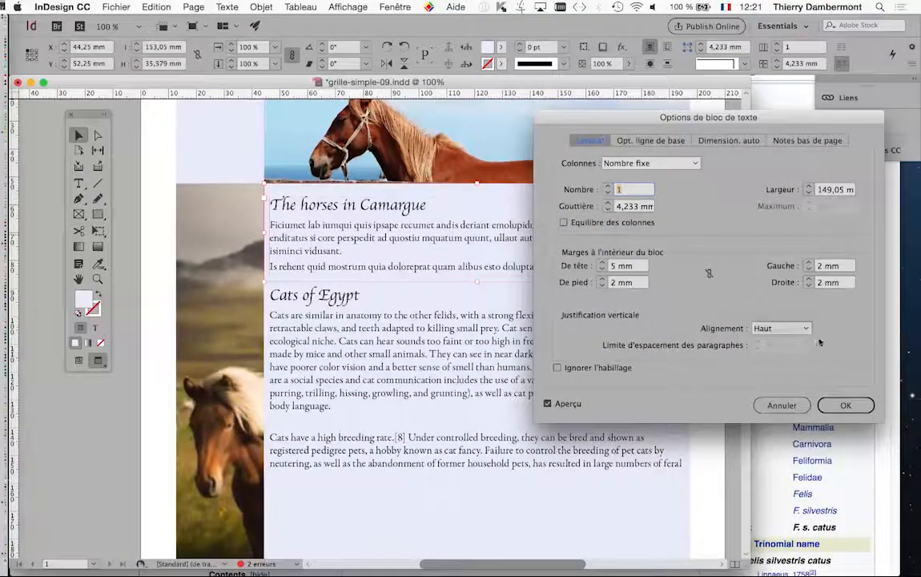
left_click(846, 404)
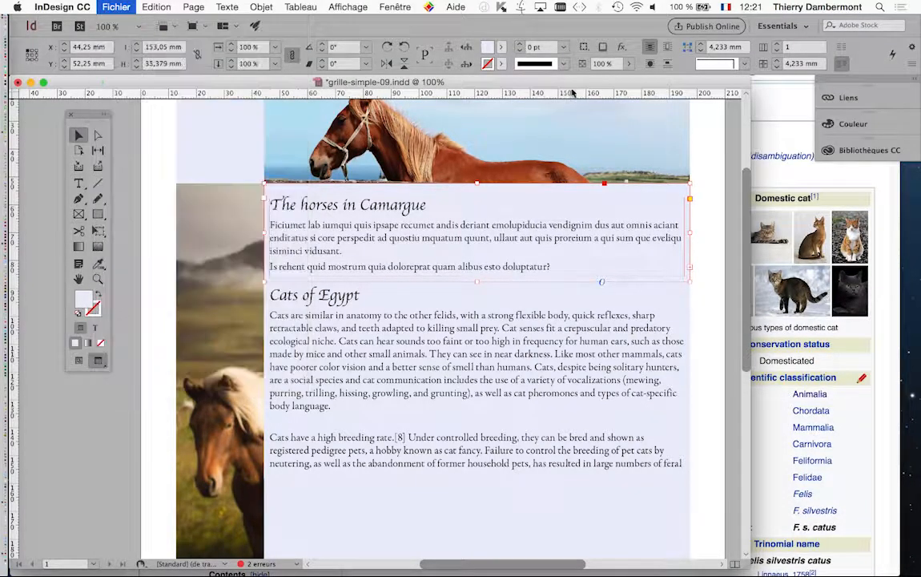
Step: Open Save As to save the document under a new file name
key("super+shift+s")
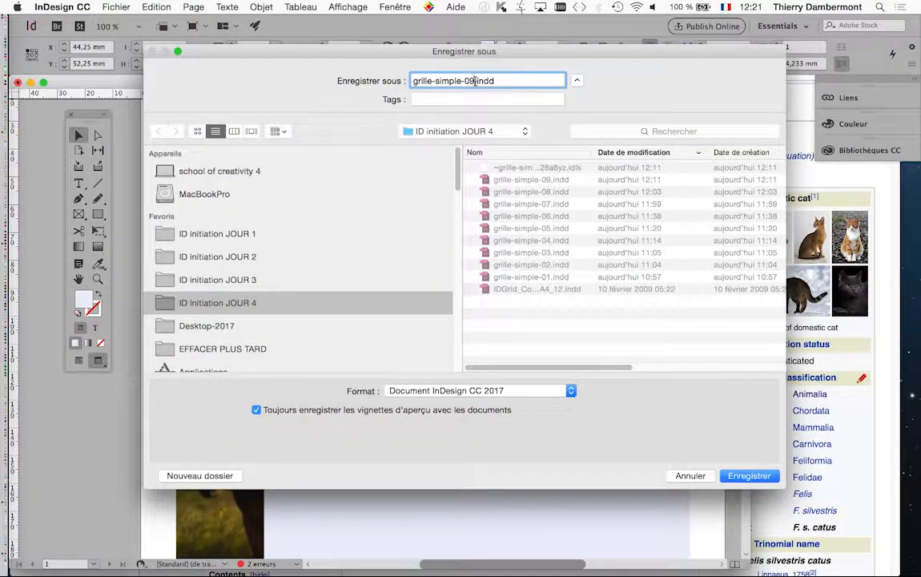